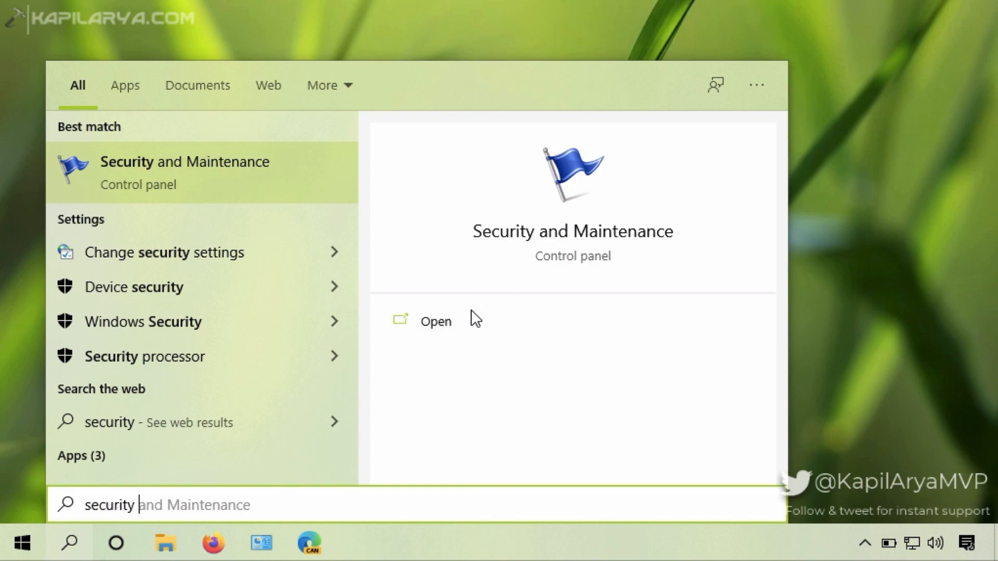
- Open Security and Maintenance and try to turn on the Windows Security Center Service
{"action": "left_click", "coordinate": [471, 314]}
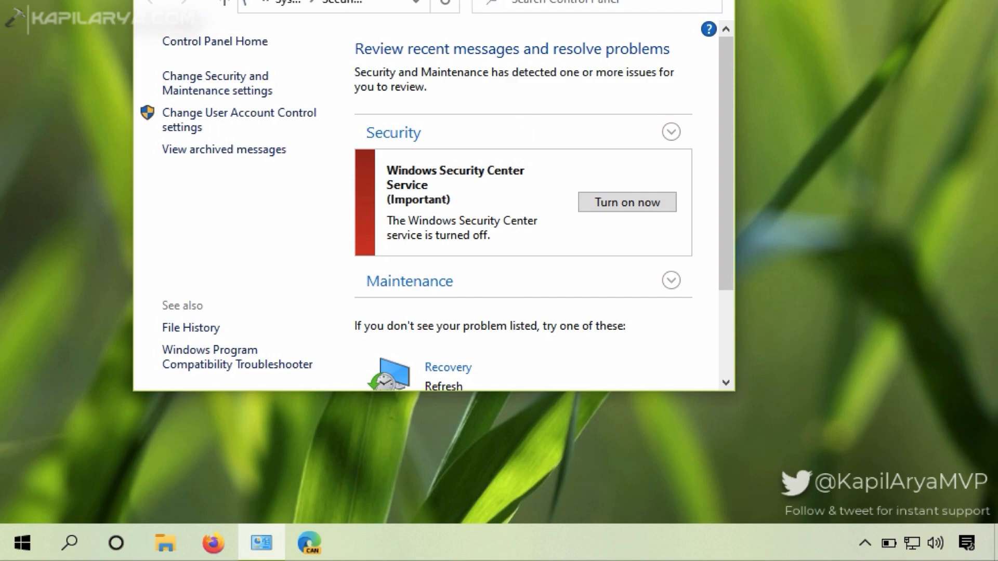
{"action": "left_click_drag", "start_coordinate": [469, 0], "coordinate": [534, 27]}
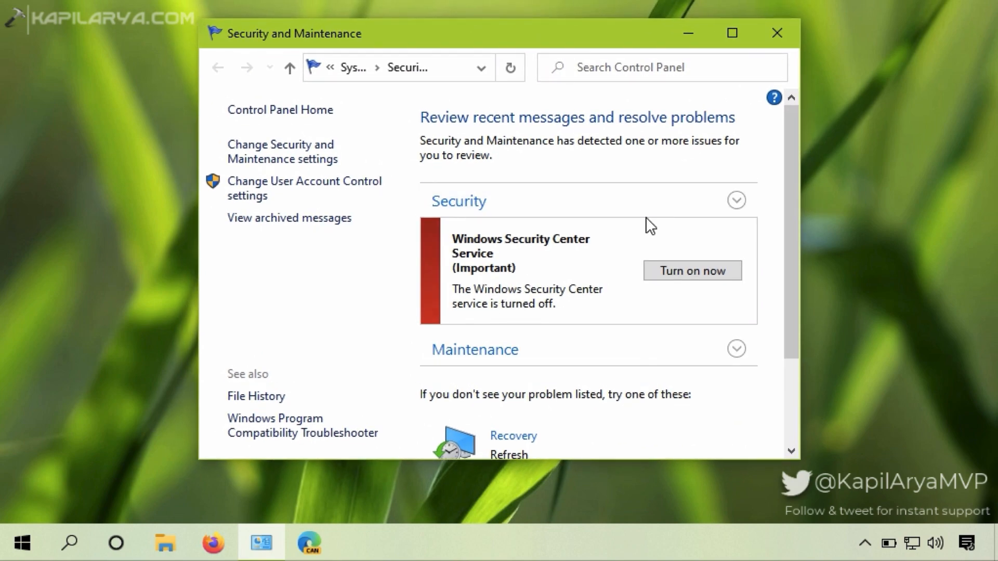
{"action": "left_click", "coordinate": [653, 268]}
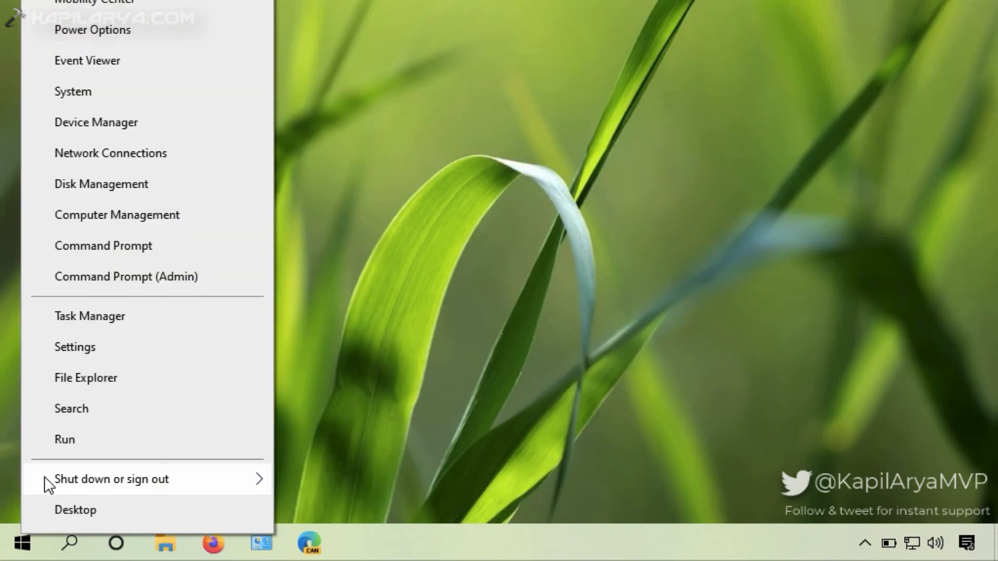
- Open the Services console by running services.msc
{"action": "left_click", "coordinate": [58, 452]}
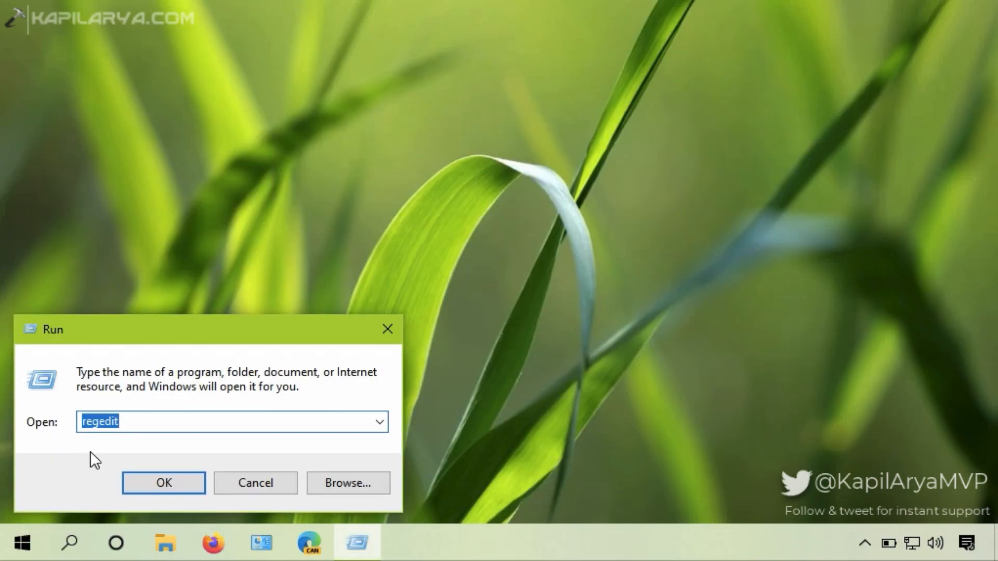
{"action": "type", "text": "service"}
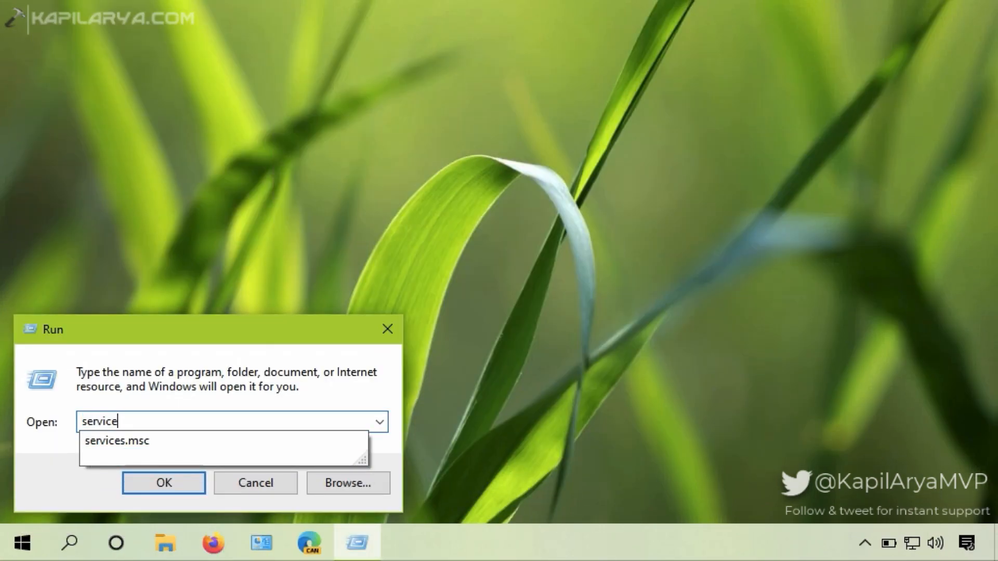
{"action": "left_click", "coordinate": [89, 451]}
{"action": "key", "text": "Return"}
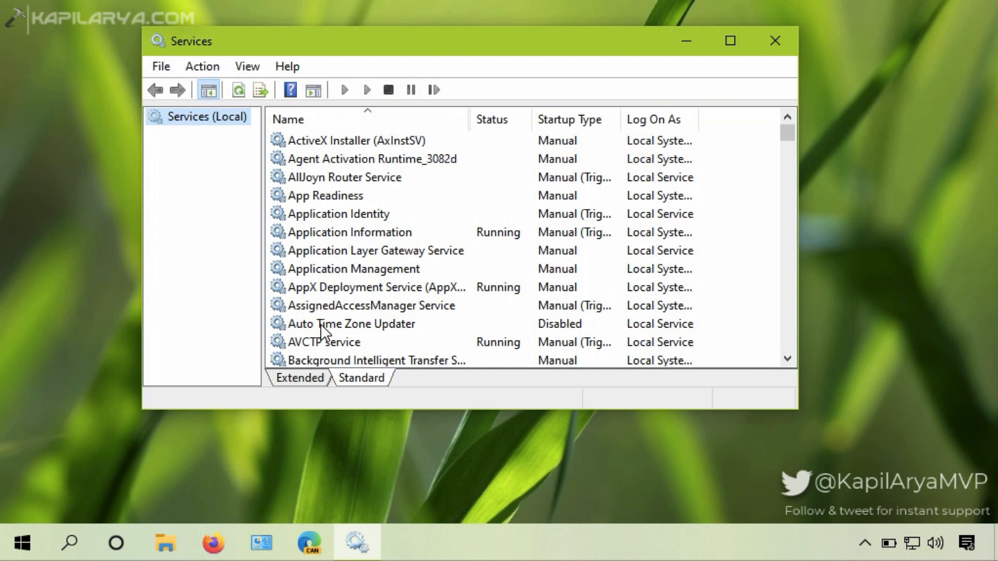
- Find the Security Center service, check its startup type and status in its properties, and close them without changes
{"action": "scroll", "coordinate": [356, 289], "scroll_direction": "down", "scroll_amount": 1}
{"action": "scroll", "coordinate": [355, 289], "scroll_direction": "down", "scroll_amount": 20}
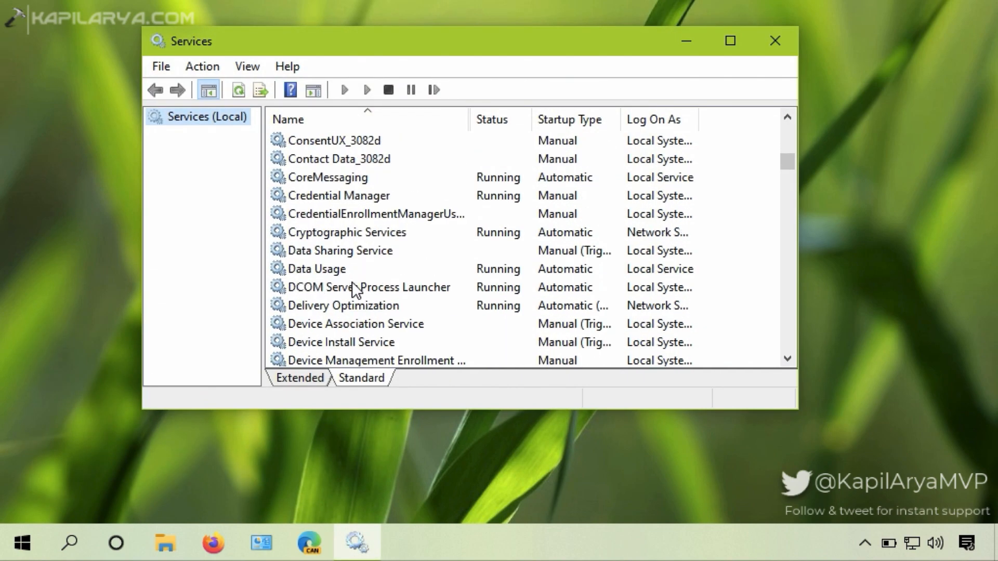
{"action": "scroll", "coordinate": [354, 289], "scroll_direction": "down", "scroll_amount": 20}
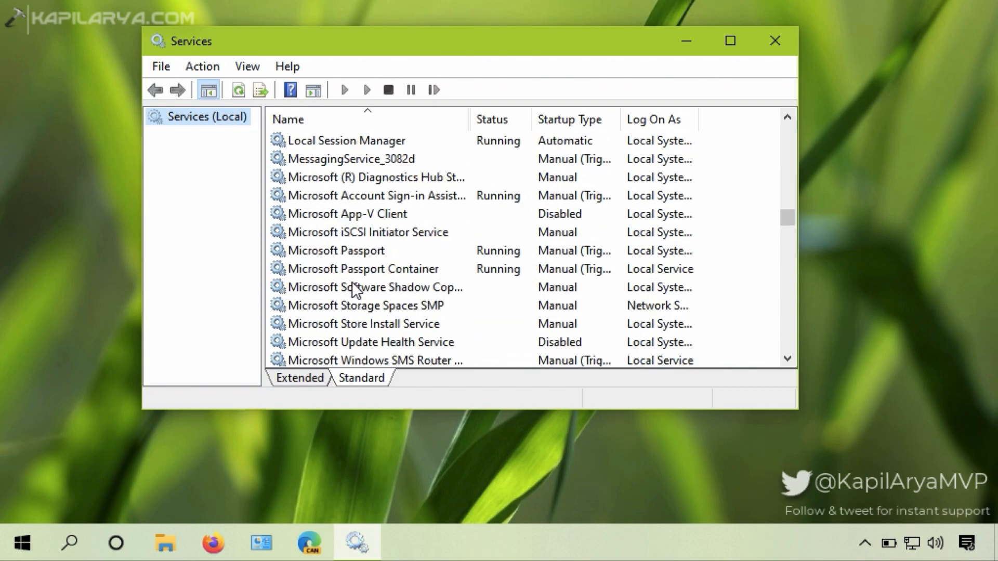
{"action": "scroll", "coordinate": [354, 289], "scroll_direction": "down", "scroll_amount": 8}
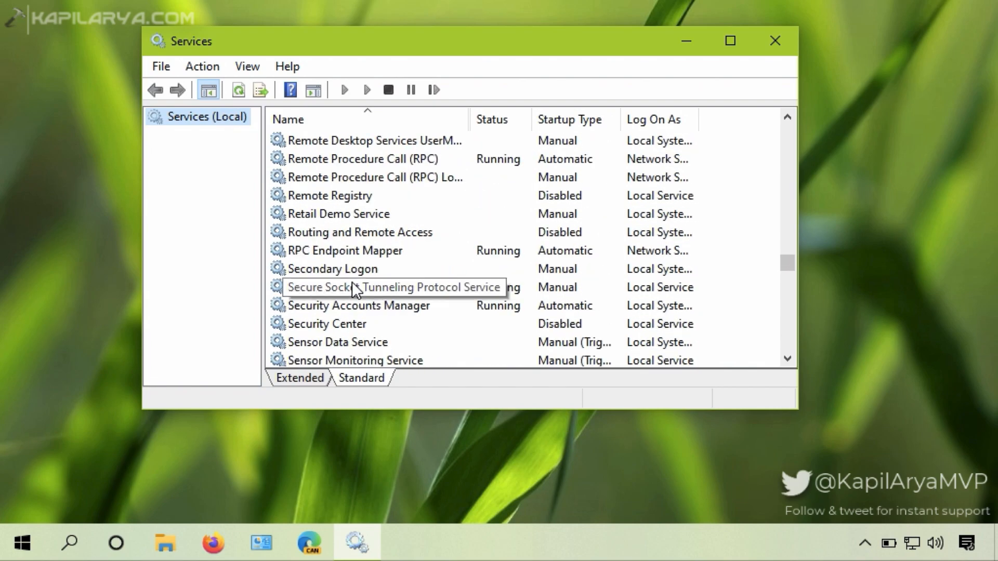
{"action": "left_click", "coordinate": [350, 325]}
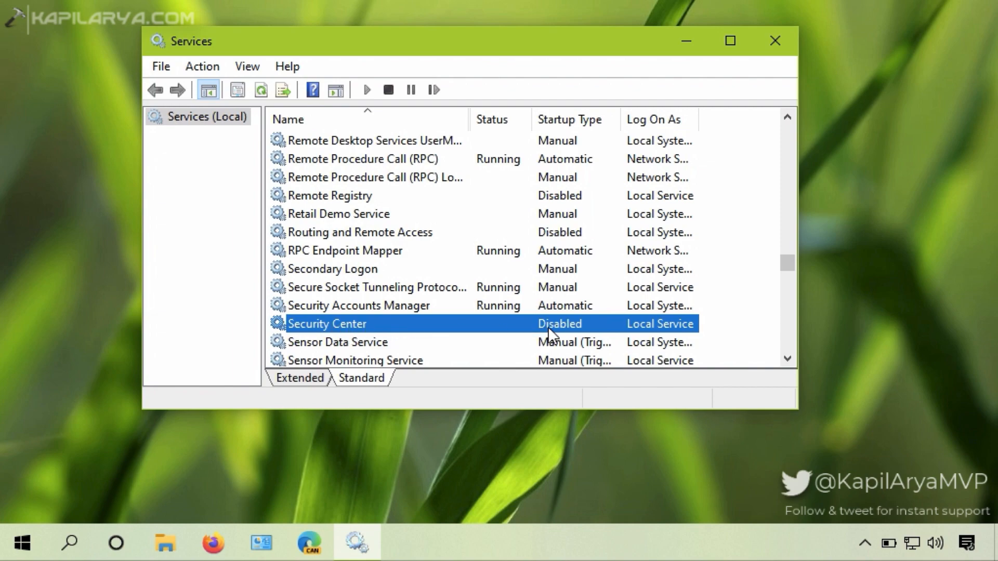
{"action": "double_click", "coordinate": [384, 322]}
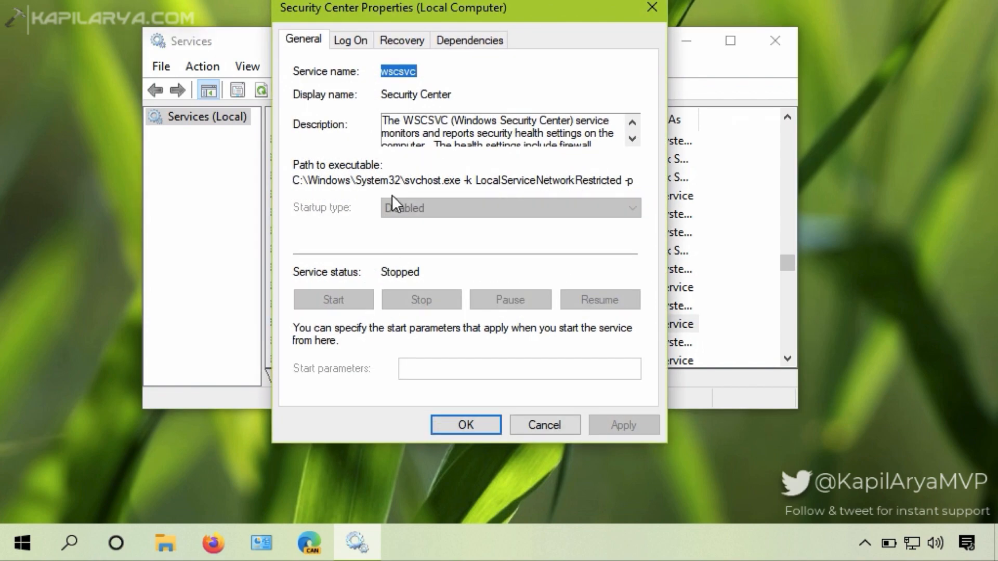
{"action": "left_click_drag", "start_coordinate": [409, 7], "coordinate": [451, 57]}
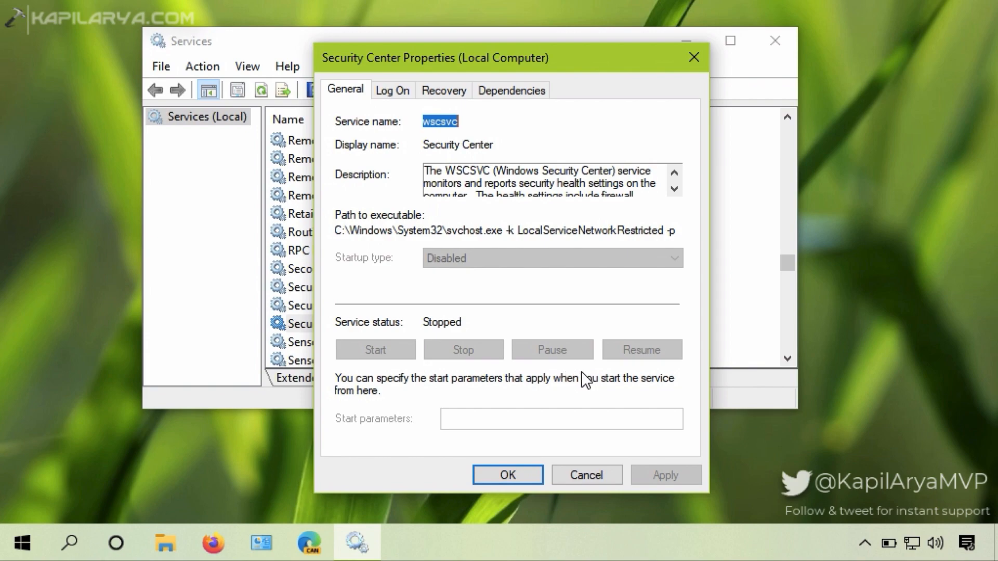
{"action": "left_click", "coordinate": [567, 477]}
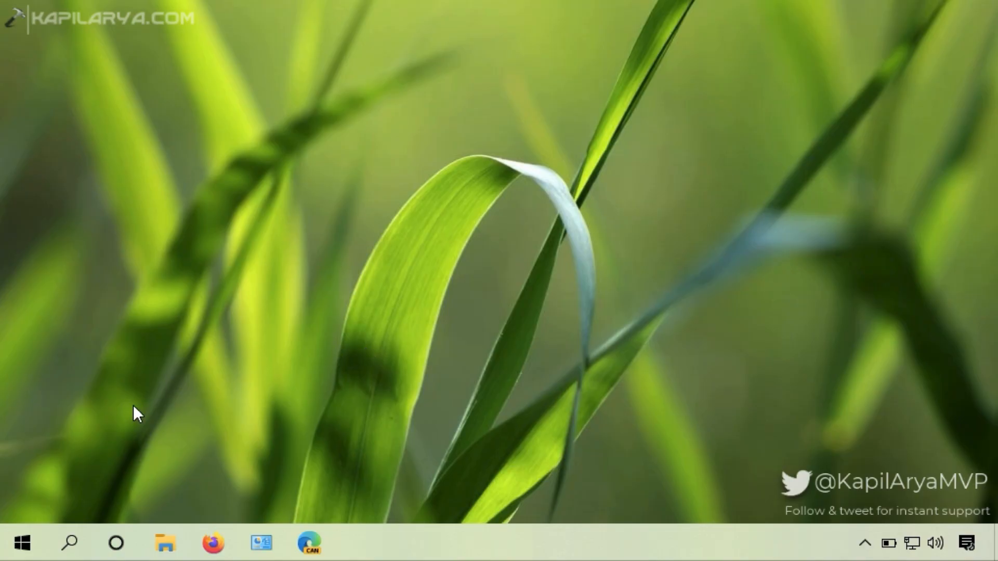
- Launch Registry Editor by running regedit and allow it to make changes to the device
{"action": "right_click", "coordinate": [24, 543]}
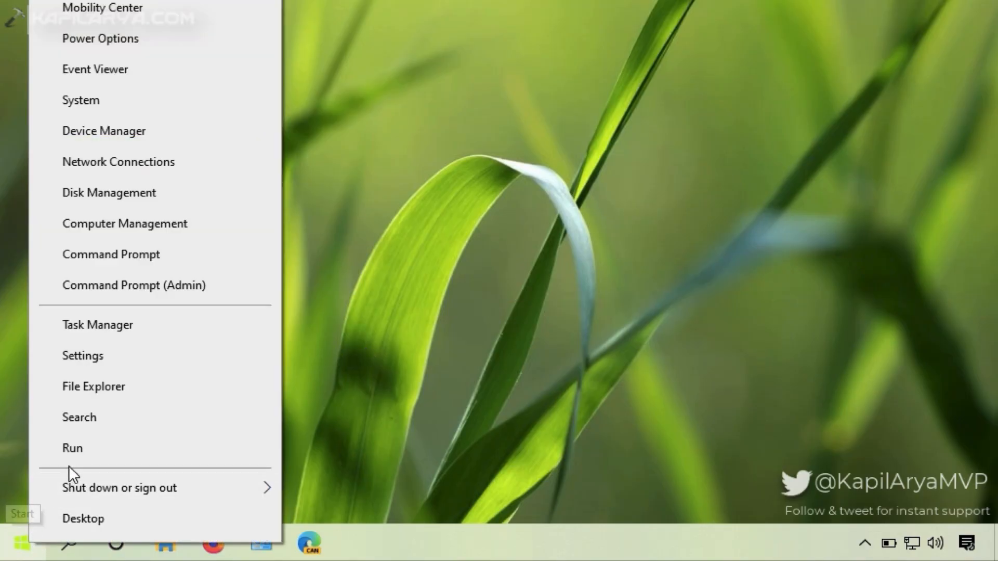
{"action": "left_click", "coordinate": [97, 448]}
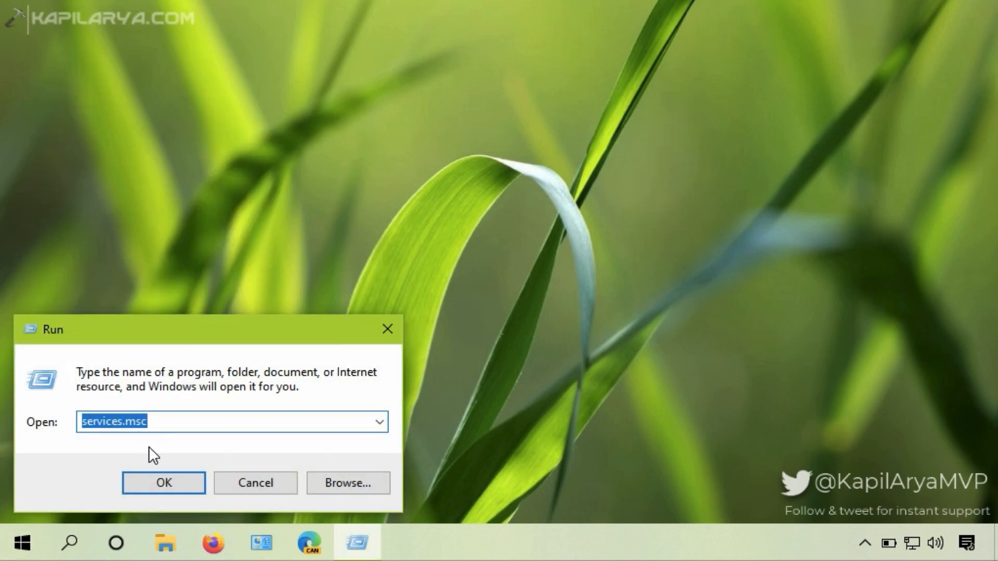
{"action": "type", "text": "re"}
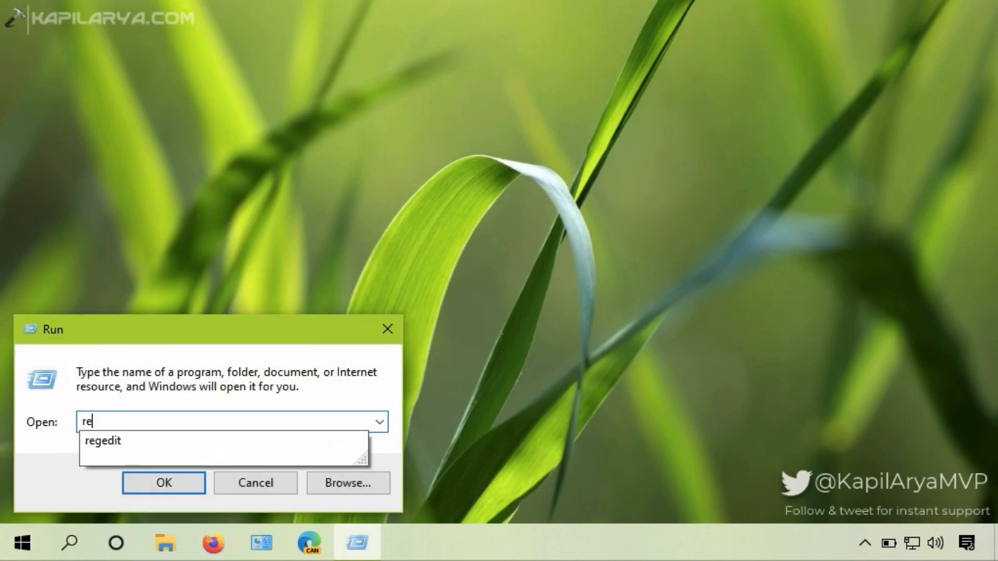
{"action": "left_click", "coordinate": [146, 442]}
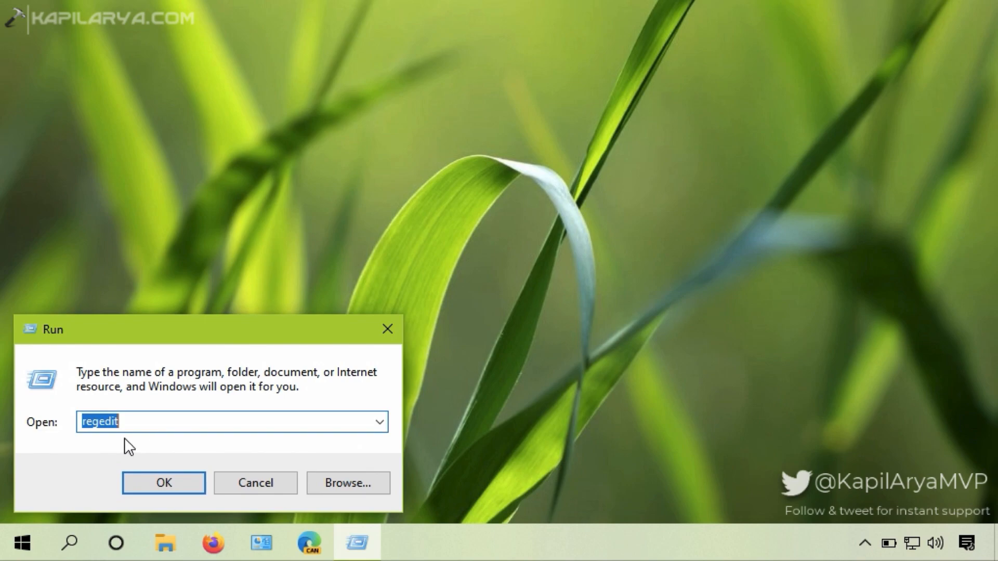
{"action": "left_click", "coordinate": [135, 476]}
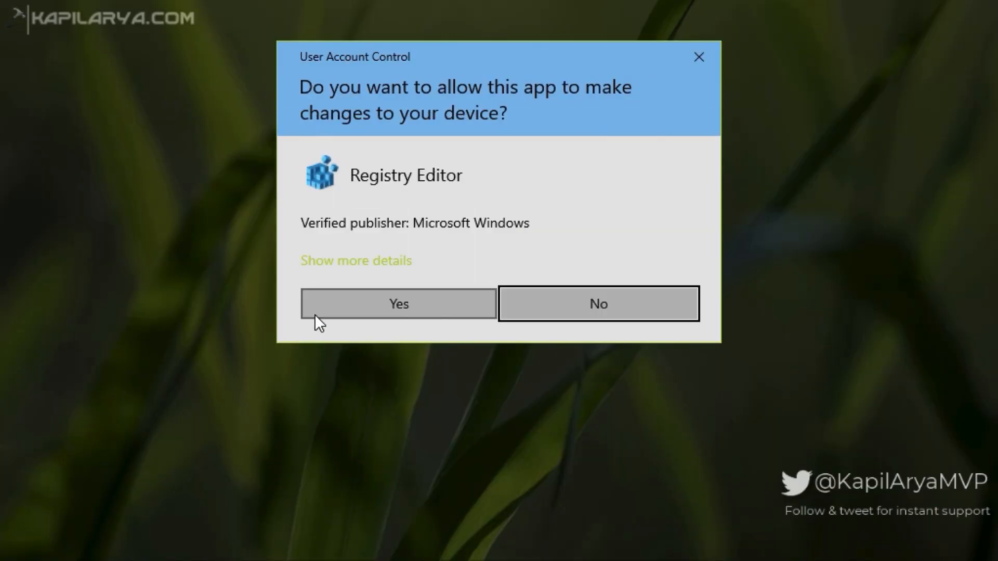
{"action": "left_click", "coordinate": [314, 315]}
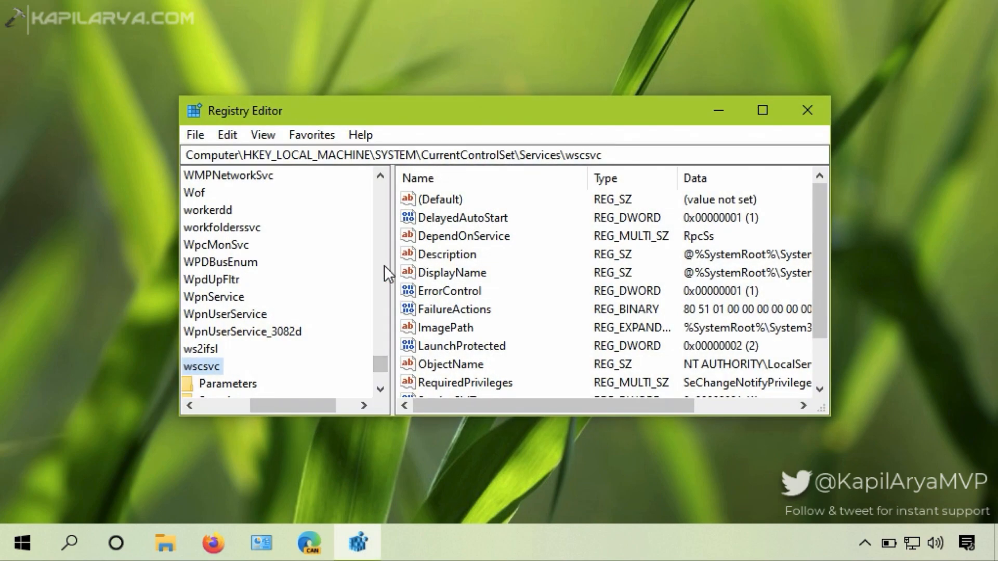
- Select the registry key HKEY_LOCAL_MACHINE\SYSTEM\CurrentControlSet\Services\wscsvc
{"action": "left_click_drag", "start_coordinate": [298, 404], "coordinate": [270, 405]}
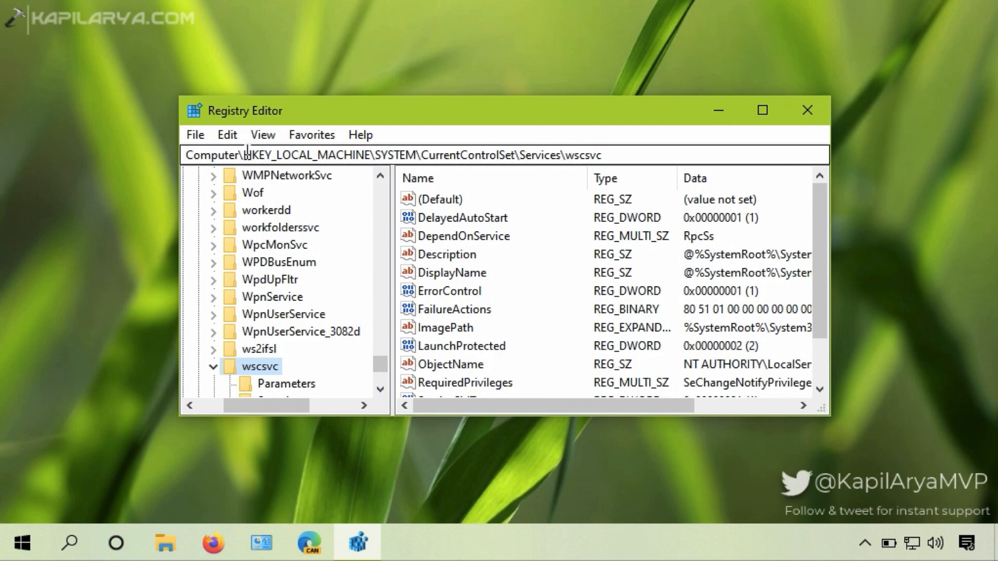
{"action": "left_click_drag", "start_coordinate": [244, 151], "coordinate": [599, 153]}
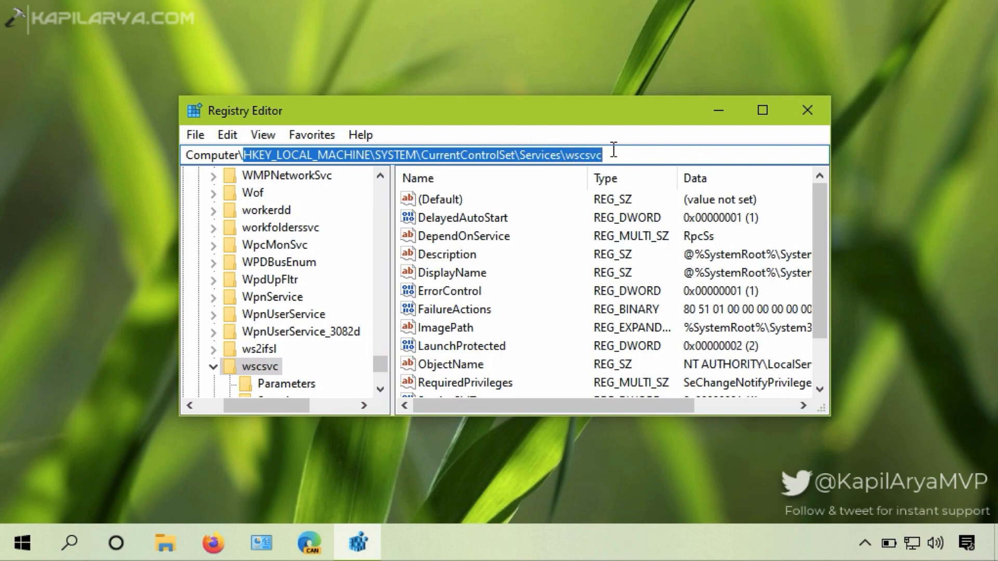
{"action": "left_click", "coordinate": [270, 368]}
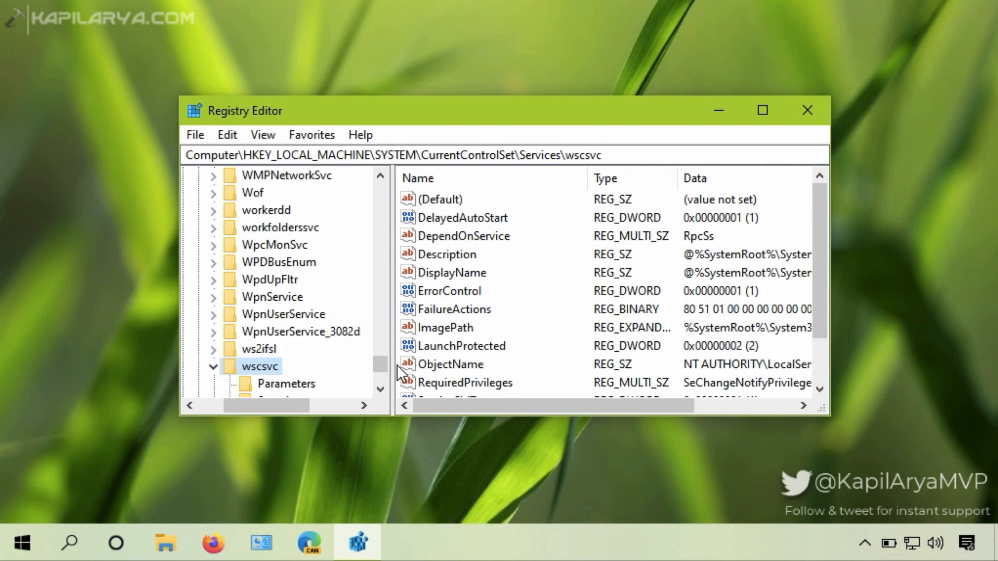
- Set the Start DWORD of the wscsvc key to 2 and close Registry Editor
{"action": "left_click_drag", "start_coordinate": [821, 241], "coordinate": [819, 317]}
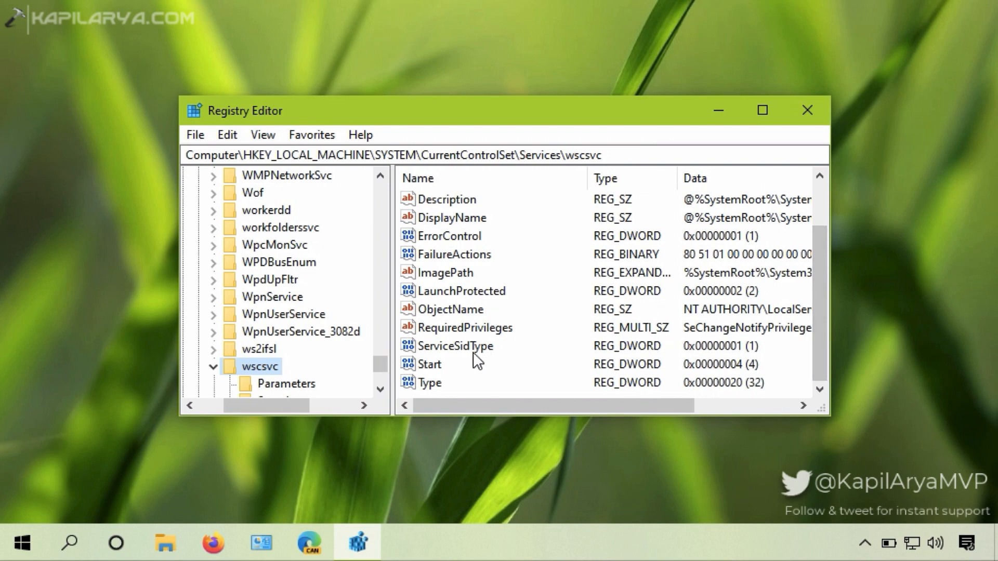
{"action": "left_click", "coordinate": [436, 365]}
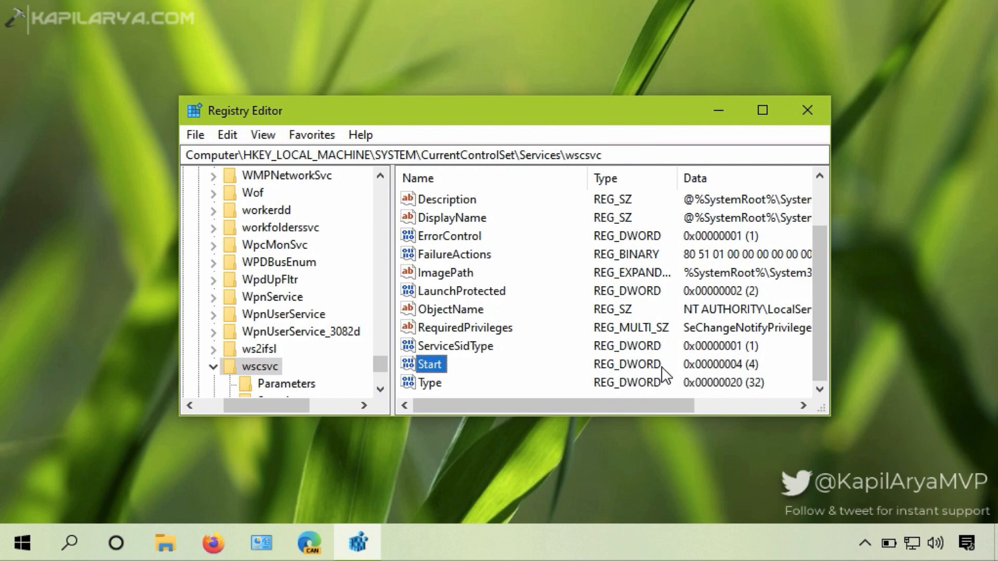
{"action": "double_click", "coordinate": [438, 368]}
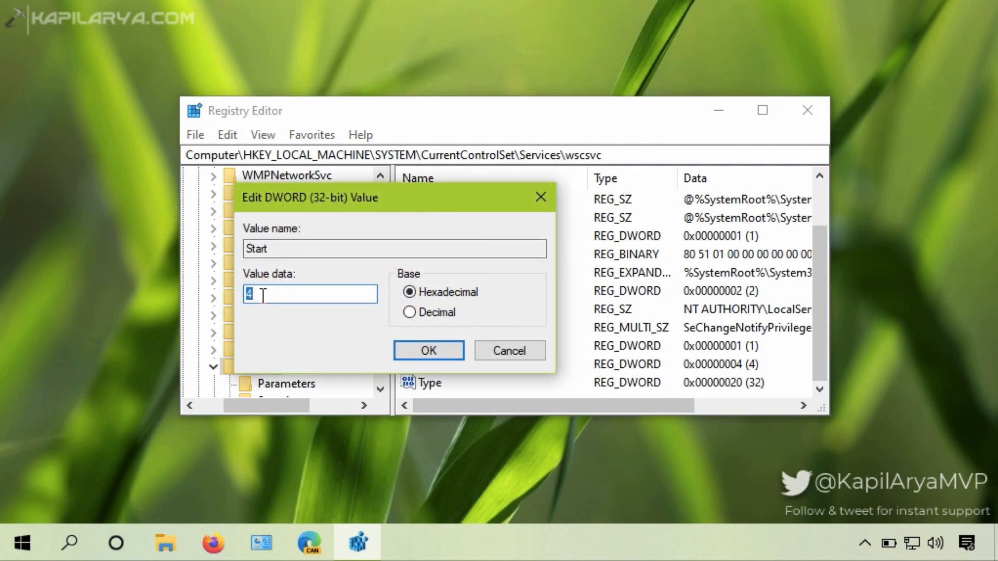
{"action": "type", "text": "2"}
{"action": "double_click", "coordinate": [255, 293]}
{"action": "left_click", "coordinate": [401, 348]}
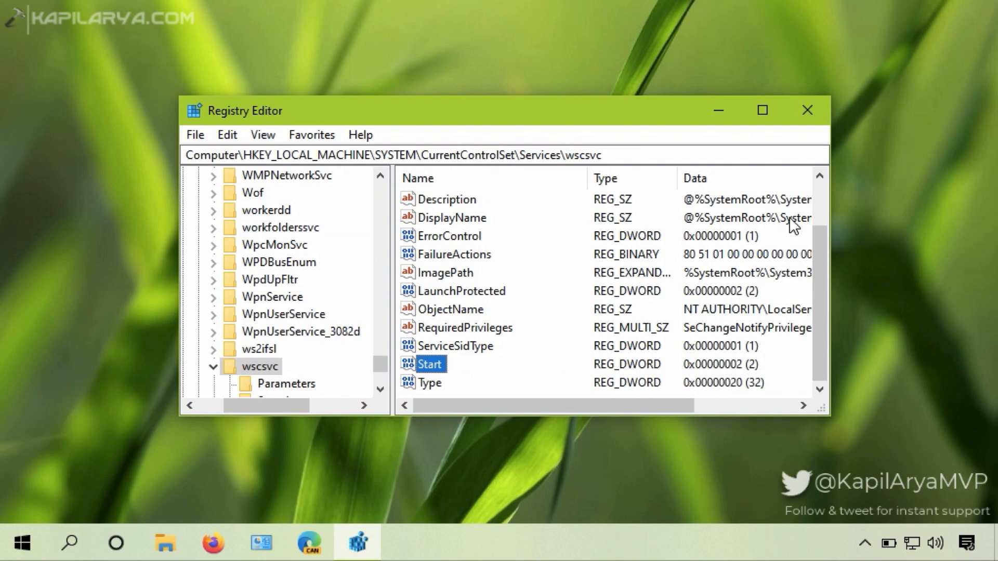
{"action": "left_click", "coordinate": [809, 123]}
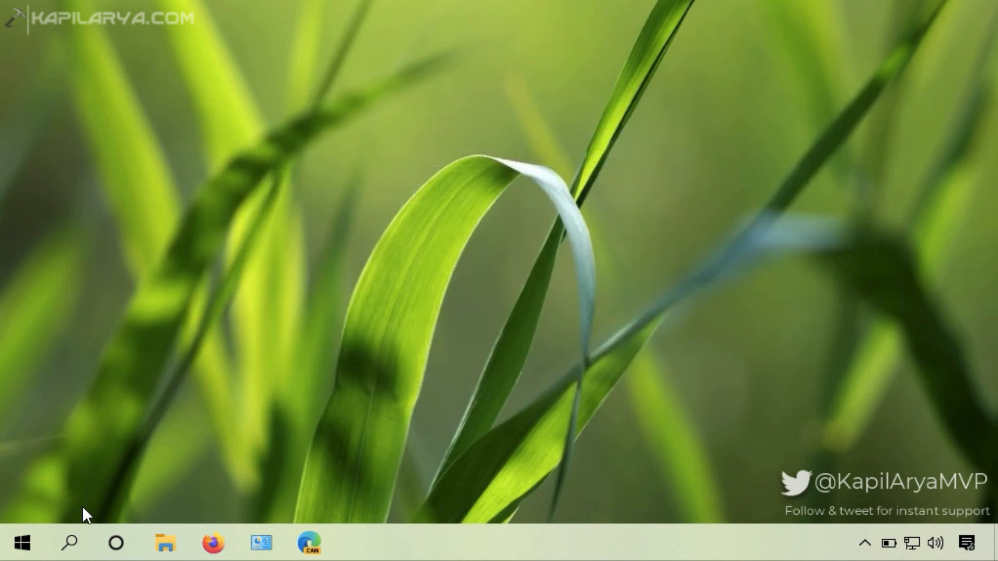
- Restart the computer
{"action": "right_click", "coordinate": [23, 539]}
{"action": "mouse_move", "coordinate": [68, 493]}
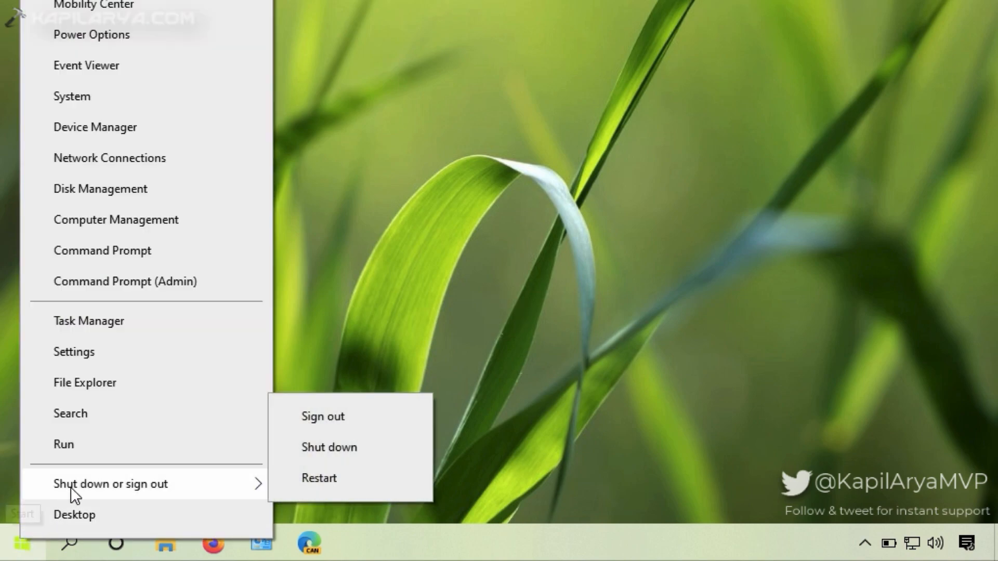
{"action": "left_click", "coordinate": [294, 478]}
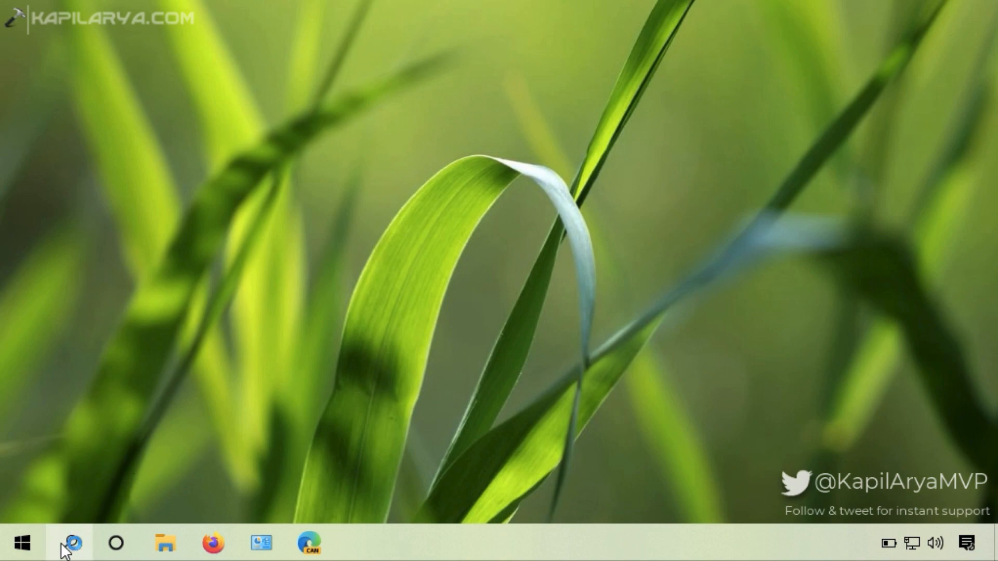
- Search for security, open Security and Maintenance, review the expanded Security section, and close the window
{"action": "left_click", "coordinate": [88, 529]}
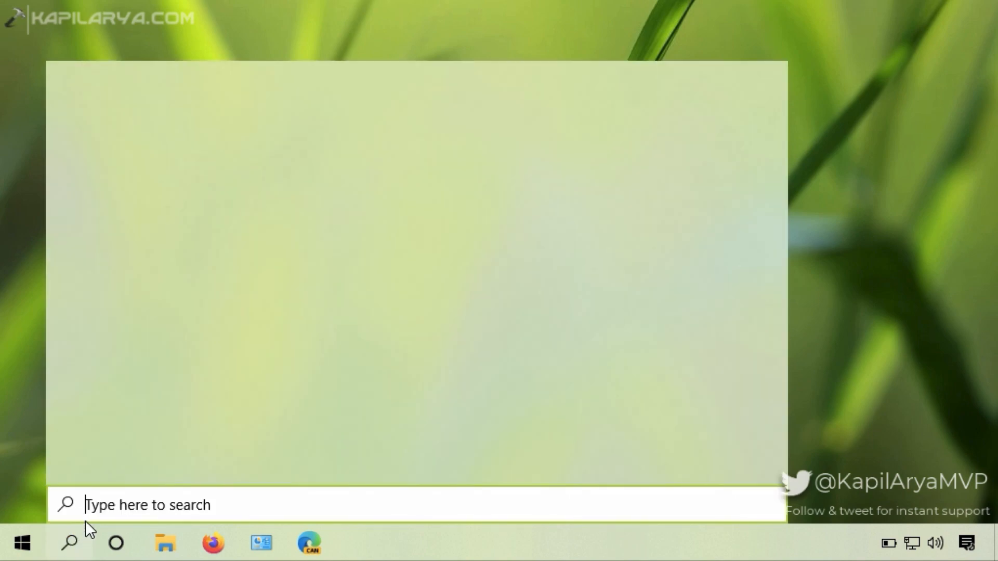
{"action": "type", "text": "security"}
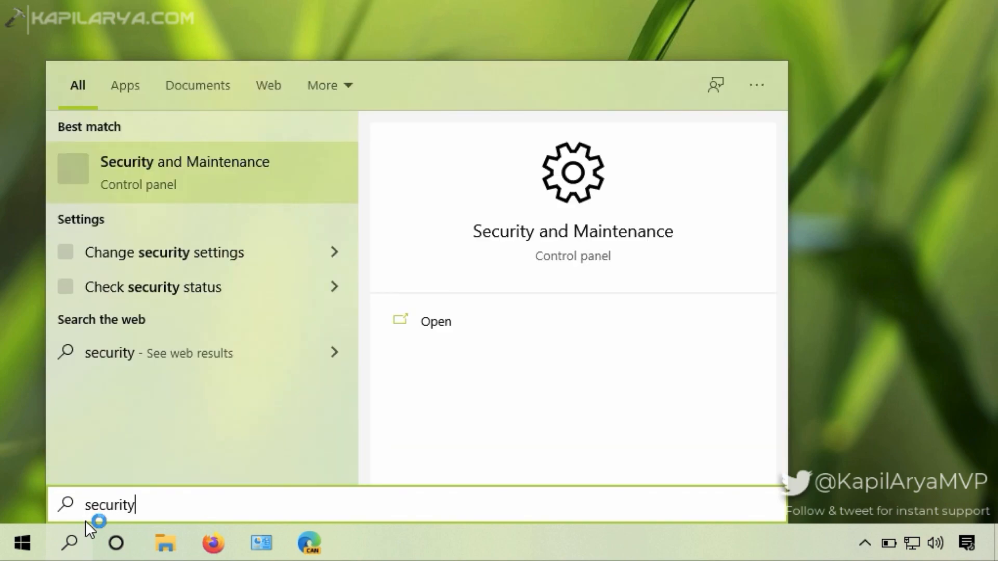
{"action": "left_click", "coordinate": [572, 336]}
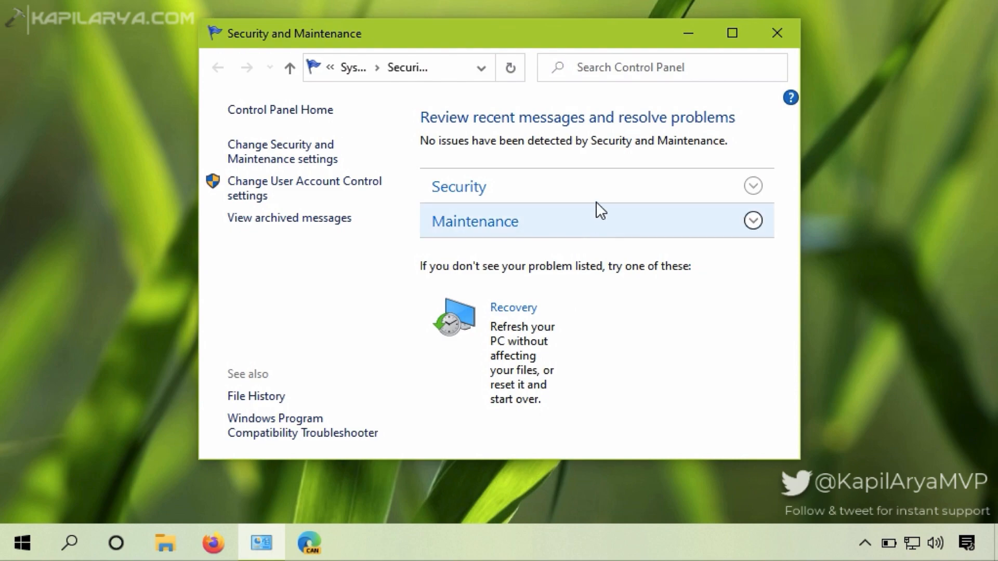
{"action": "left_click", "coordinate": [601, 185]}
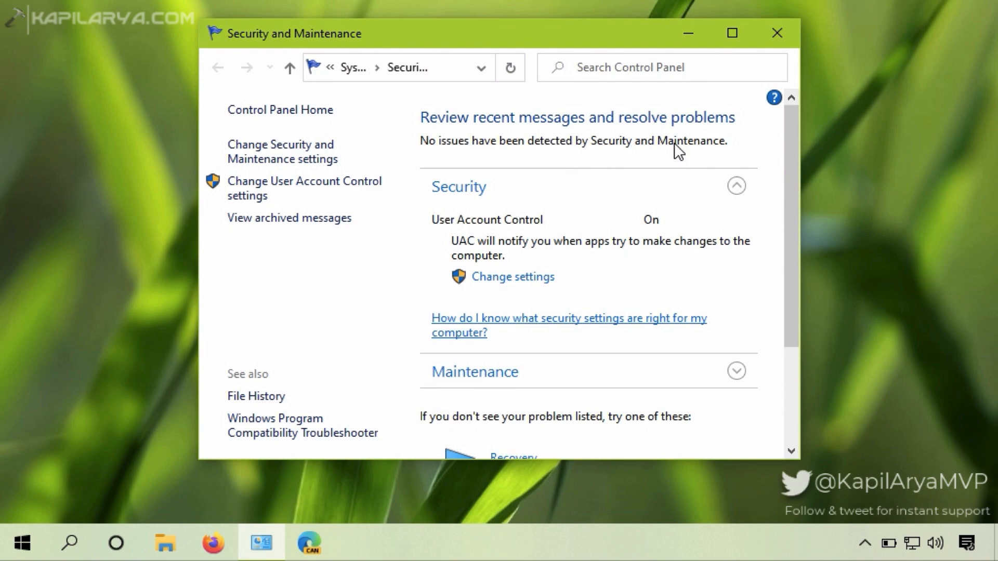
{"action": "left_click", "coordinate": [777, 33]}
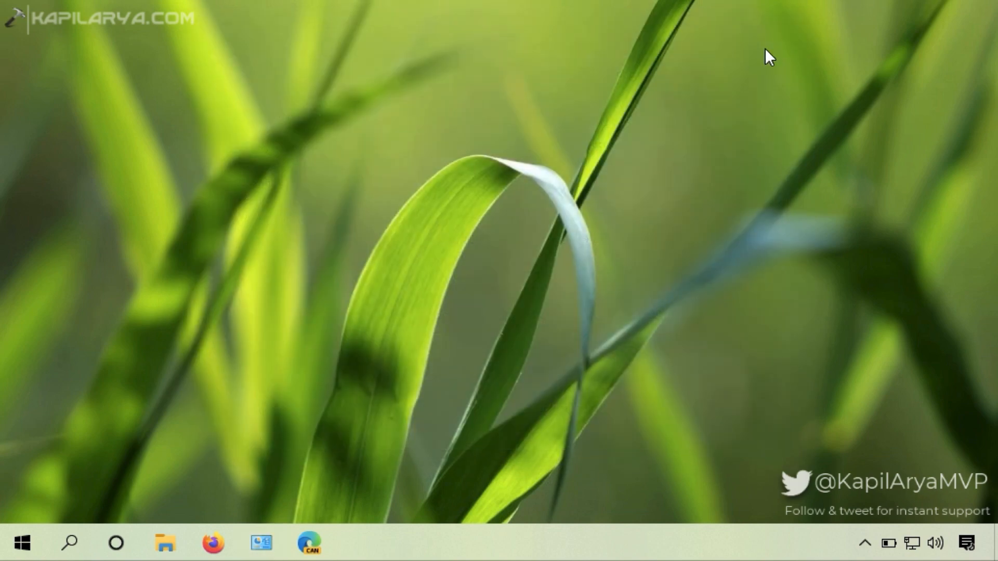
- Open the Services console by running services.msc
{"action": "right_click", "coordinate": [42, 535]}
{"action": "left_click", "coordinate": [113, 447]}
{"action": "type", "text": "ser"}
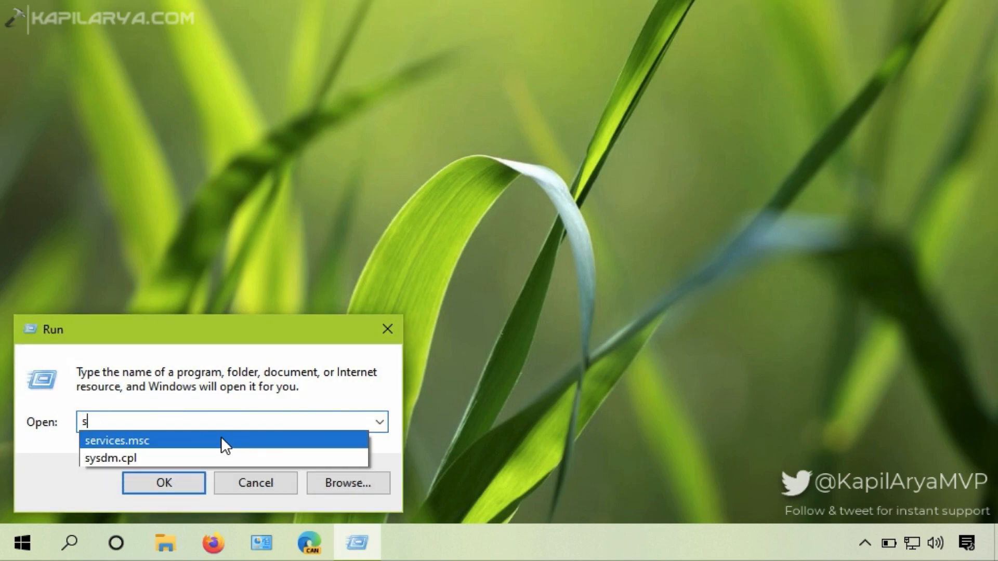
{"action": "left_click", "coordinate": [165, 439]}
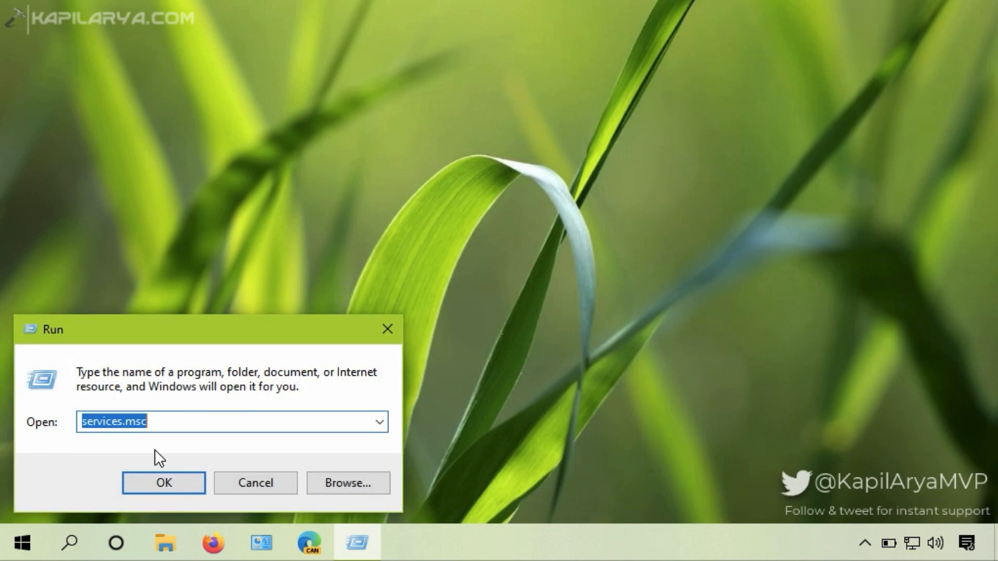
{"action": "left_click", "coordinate": [150, 486]}
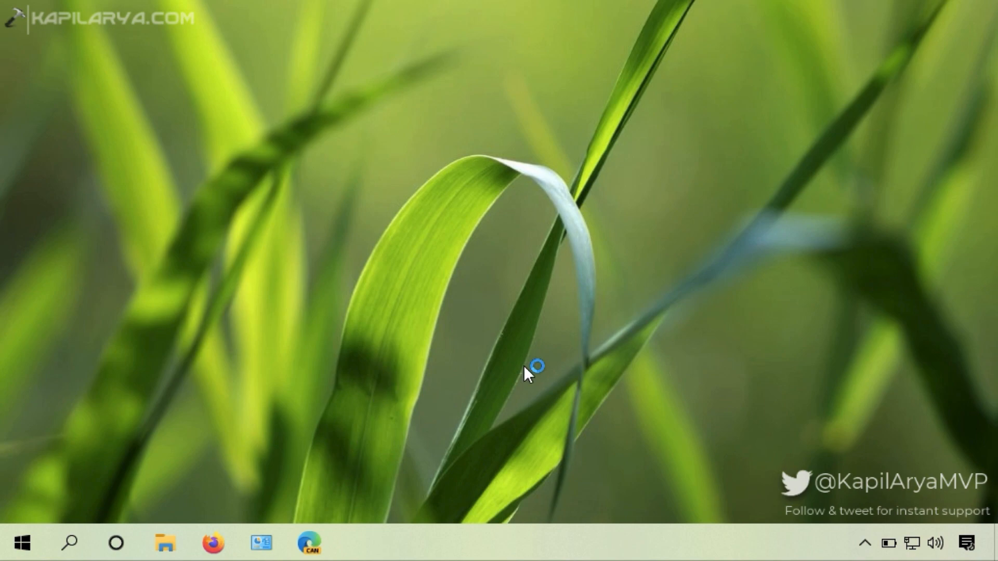
- Start the Security Center service from its properties and close the properties dialog with OK
{"action": "scroll", "coordinate": [356, 305], "scroll_direction": "down", "scroll_amount": 20}
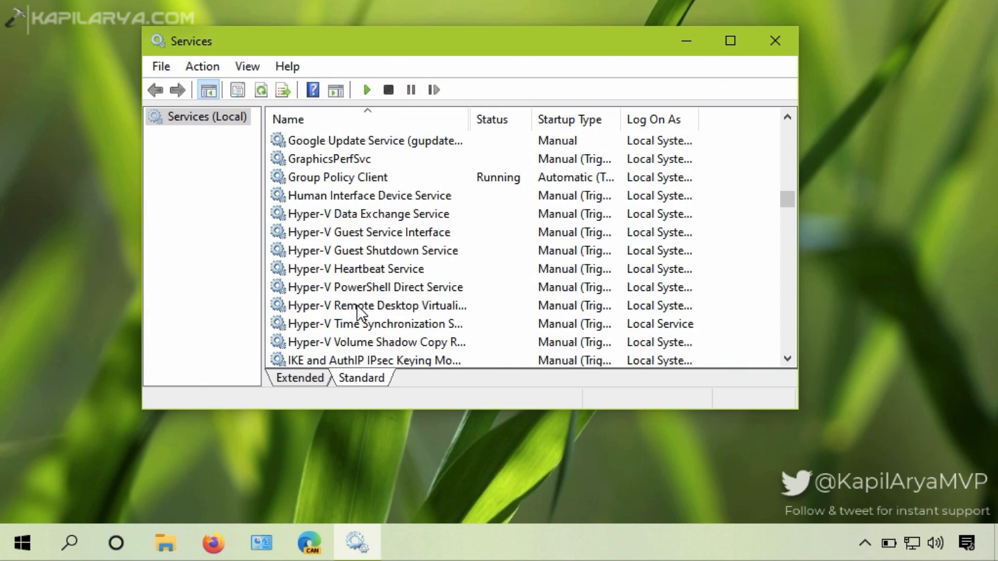
{"action": "scroll", "coordinate": [357, 305], "scroll_direction": "down", "scroll_amount": 20}
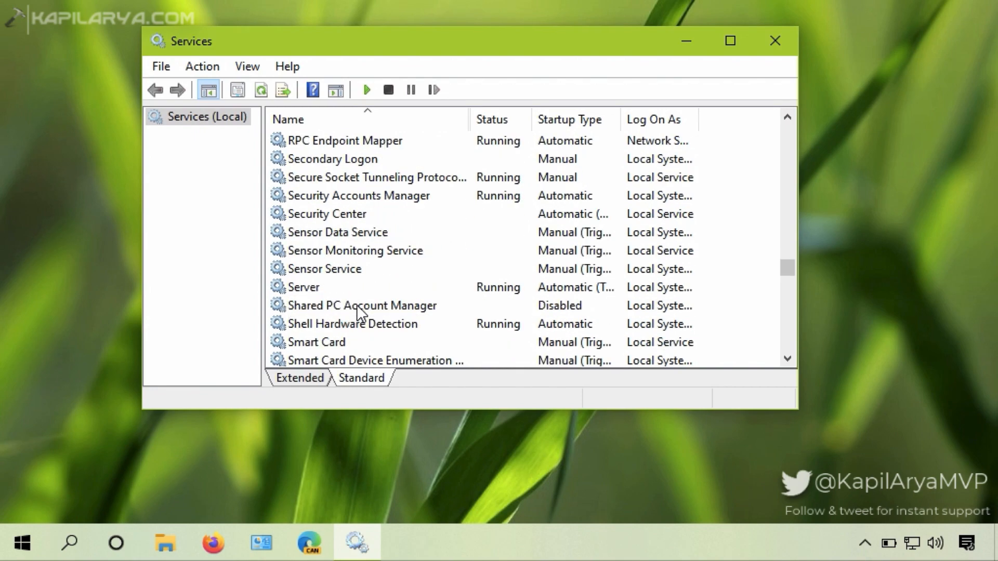
{"action": "scroll", "coordinate": [360, 312], "scroll_direction": "up", "scroll_amount": 2}
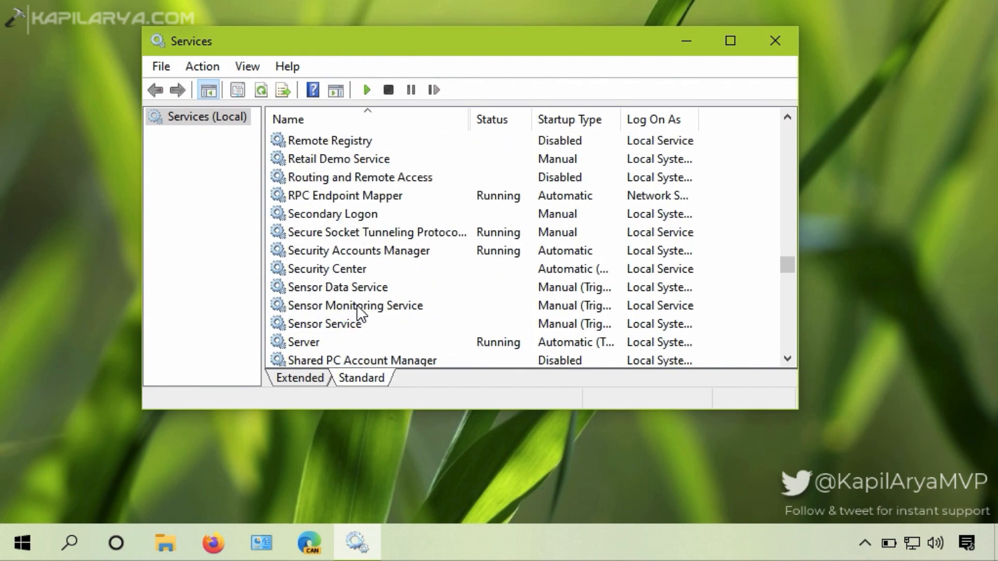
{"action": "left_click", "coordinate": [342, 266]}
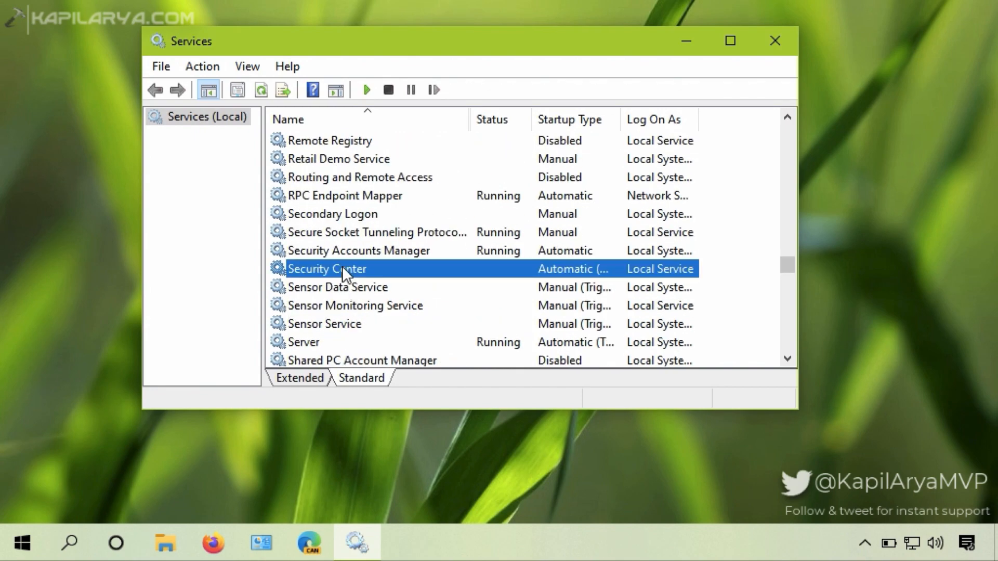
{"action": "double_click", "coordinate": [433, 268]}
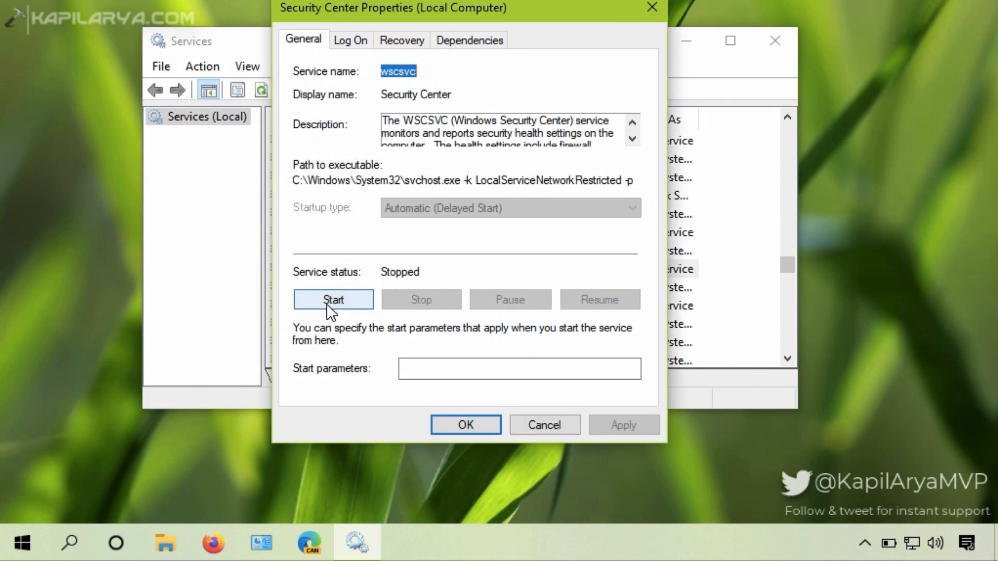
{"action": "left_click", "coordinate": [327, 303]}
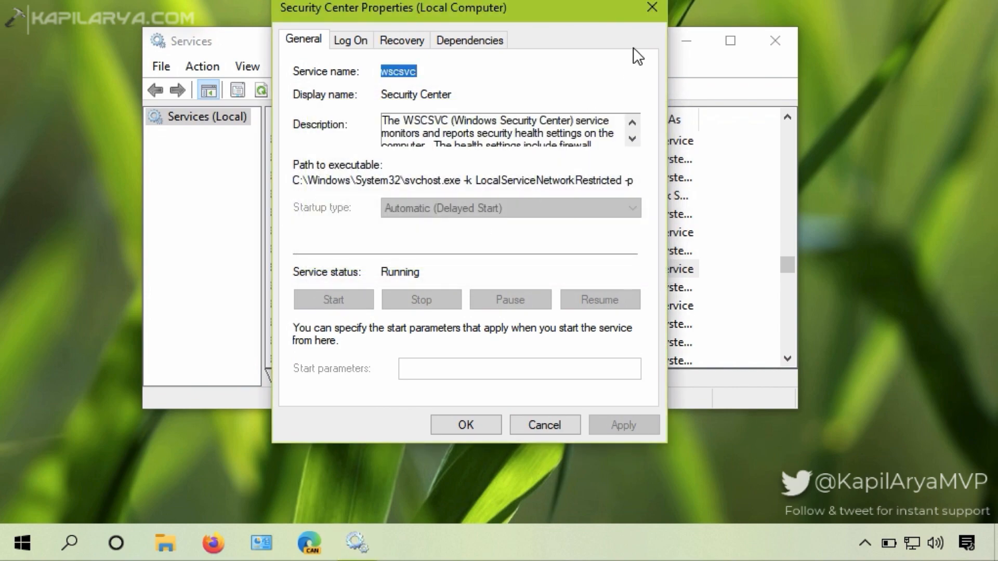
{"action": "left_click", "coordinate": [480, 425]}
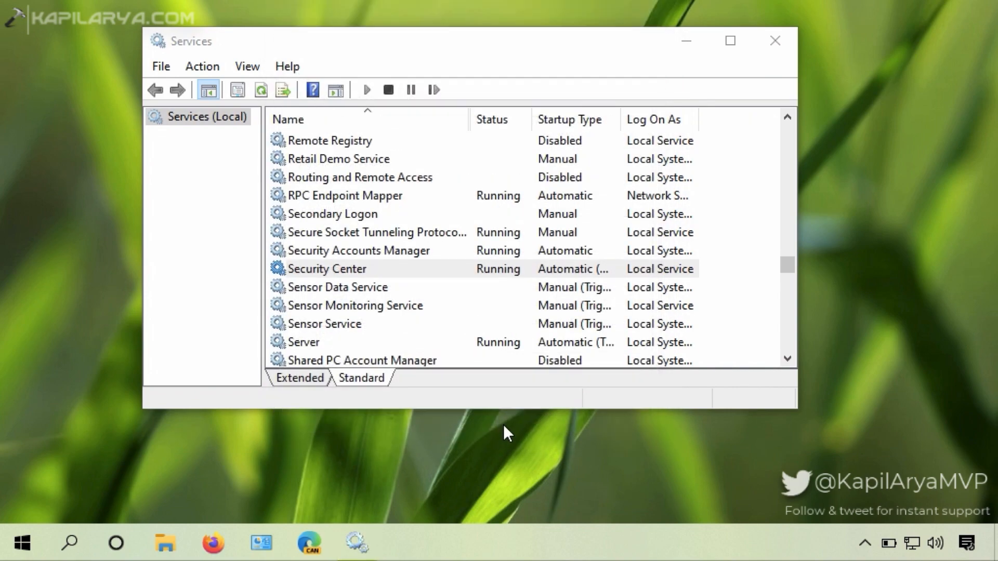